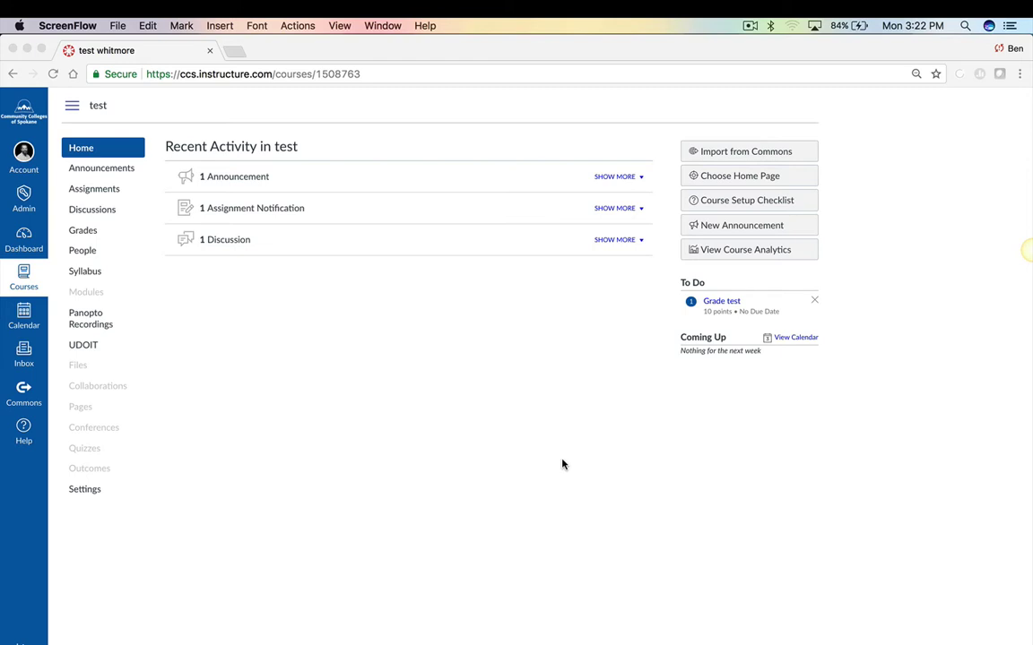
- Go to the course's People page and start a new group set
{"action": "left_click", "coordinate": [83, 250]}
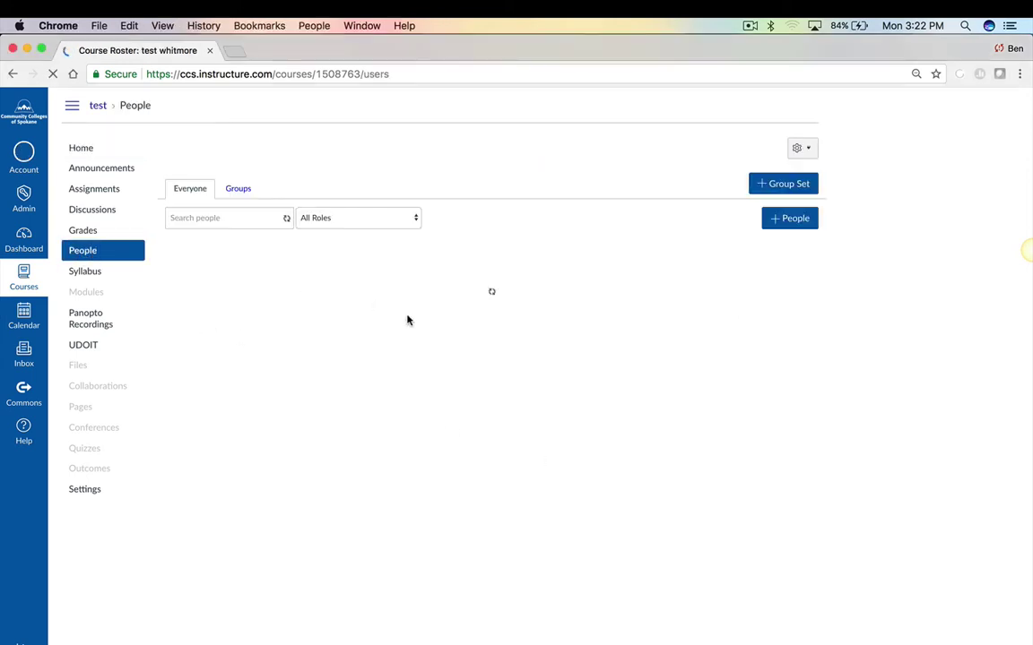
{"action": "left_click", "coordinate": [768, 183]}
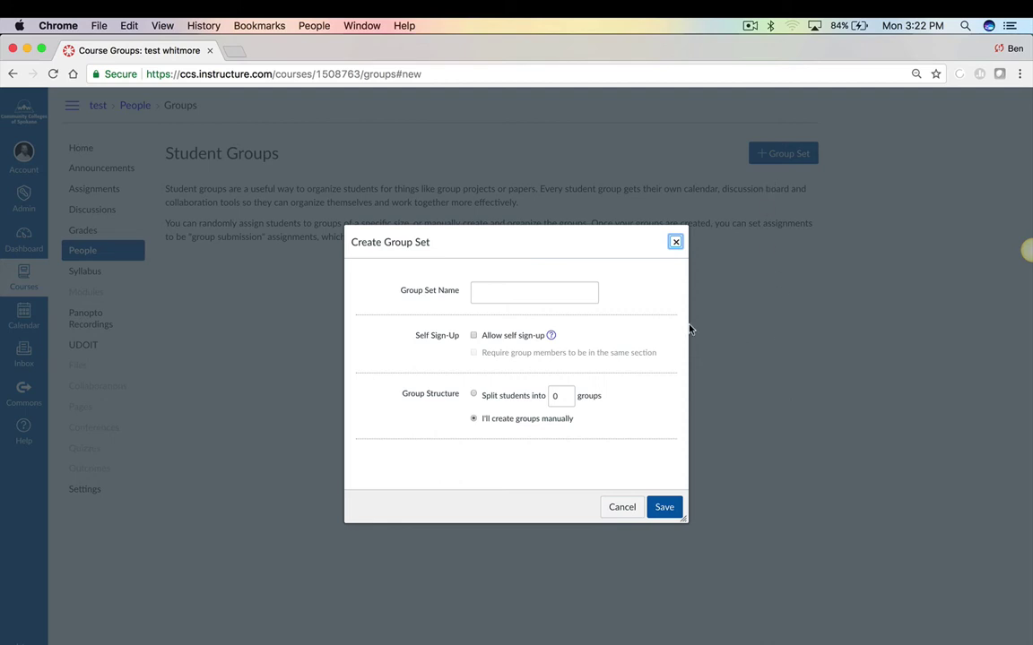
- Save a 'Final Presentation' group set split into 12 groups with automatically assigned leaders
{"action": "left_click", "coordinate": [565, 291]}
{"action": "type", "text": "Fina"}
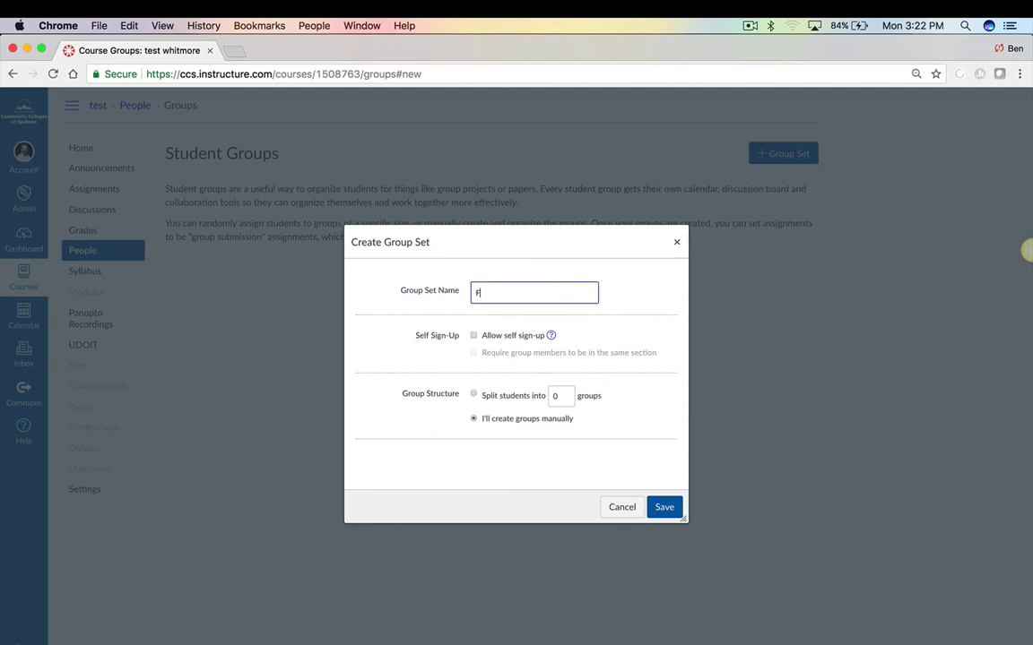
{"action": "type", "text": "l Presentation"}
{"action": "left_click", "coordinate": [551, 395]}
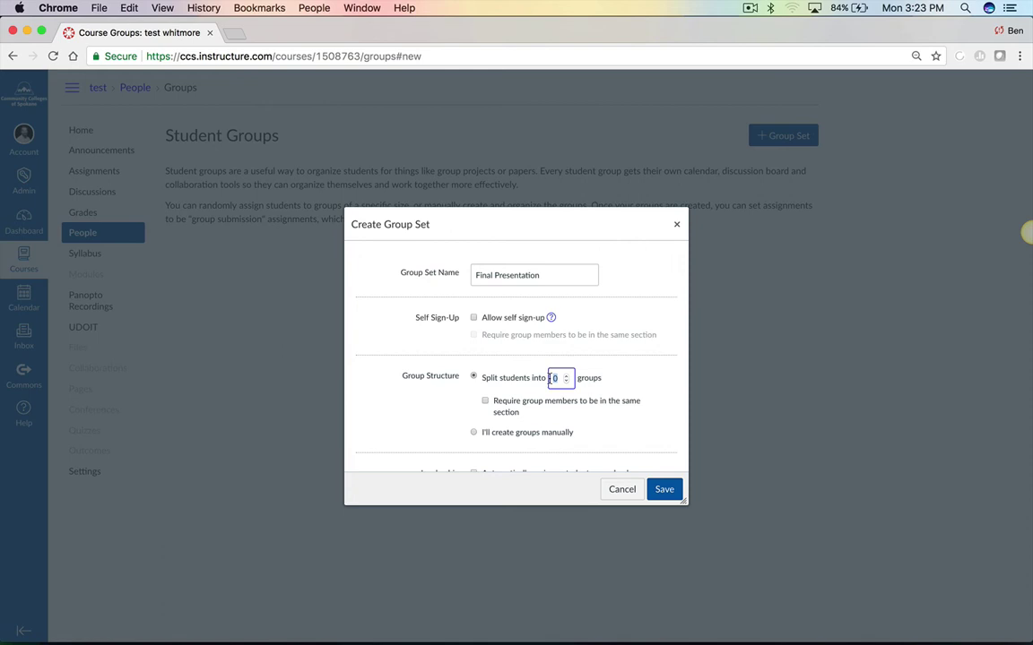
{"action": "type", "text": "12"}
{"action": "scroll", "coordinate": [555, 449], "scroll_direction": "down", "scroll_amount": 2}
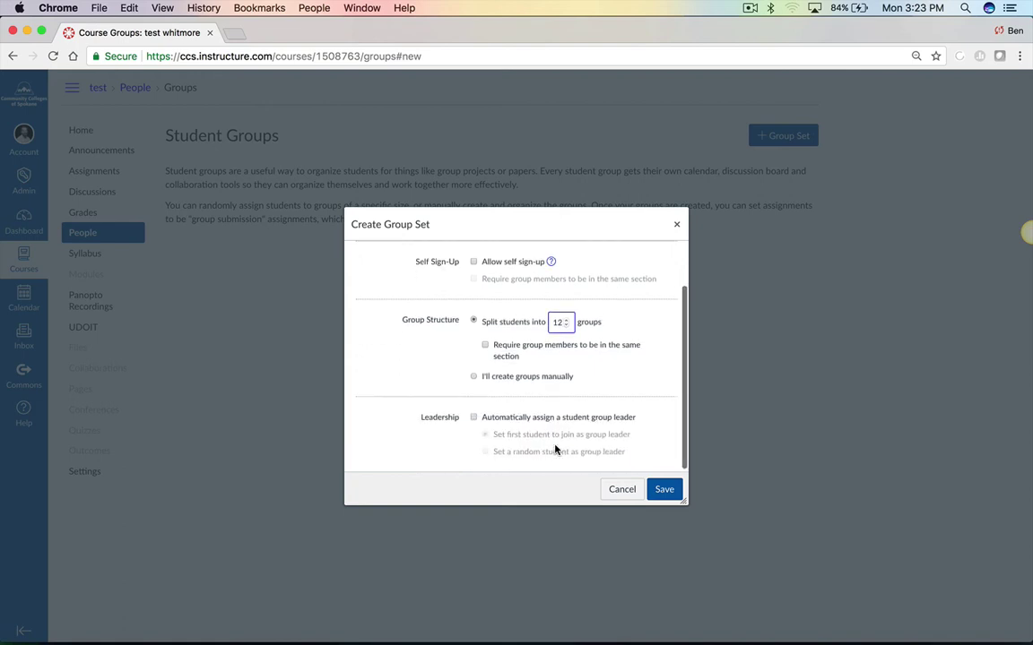
{"action": "left_click", "coordinate": [473, 412]}
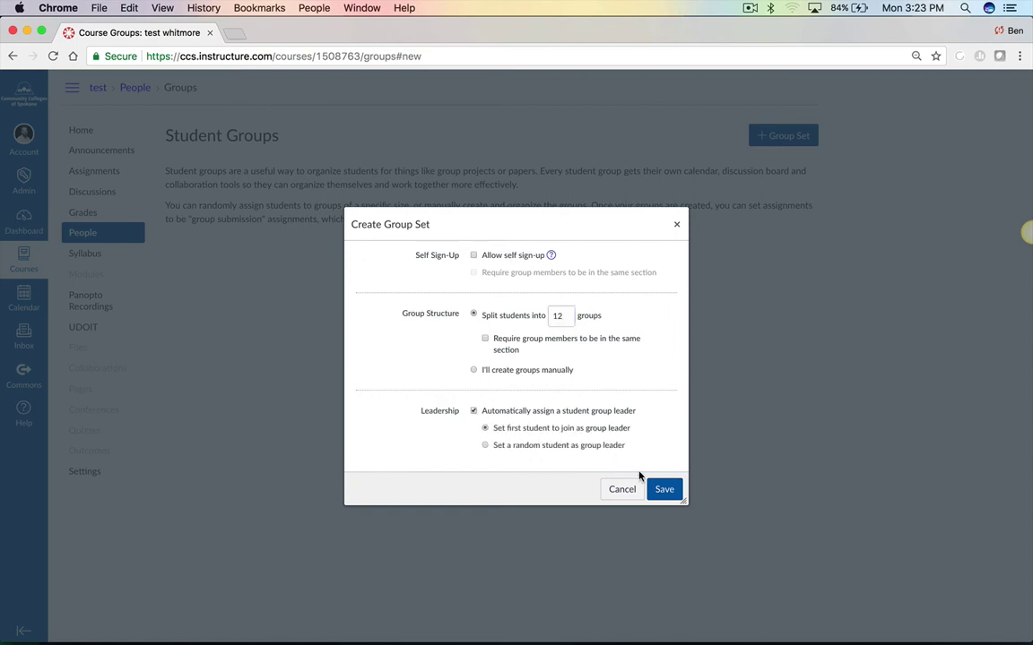
{"action": "left_click", "coordinate": [664, 491]}
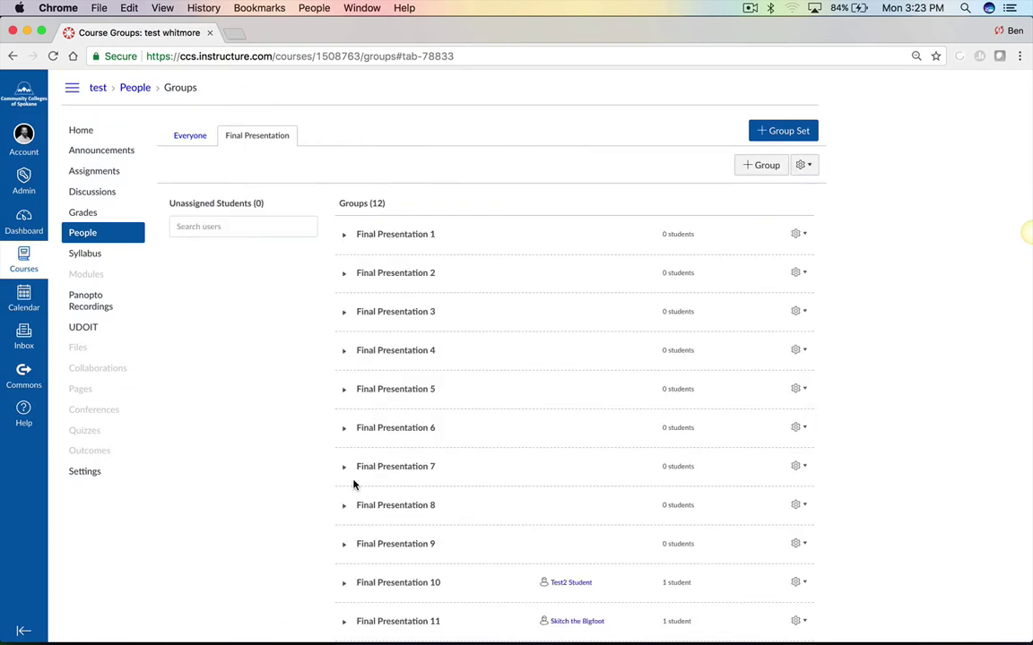
- Expand Final Presentation 10 and 9 to see which students each holds
{"action": "scroll", "coordinate": [307, 495], "scroll_direction": "down", "scroll_amount": 3}
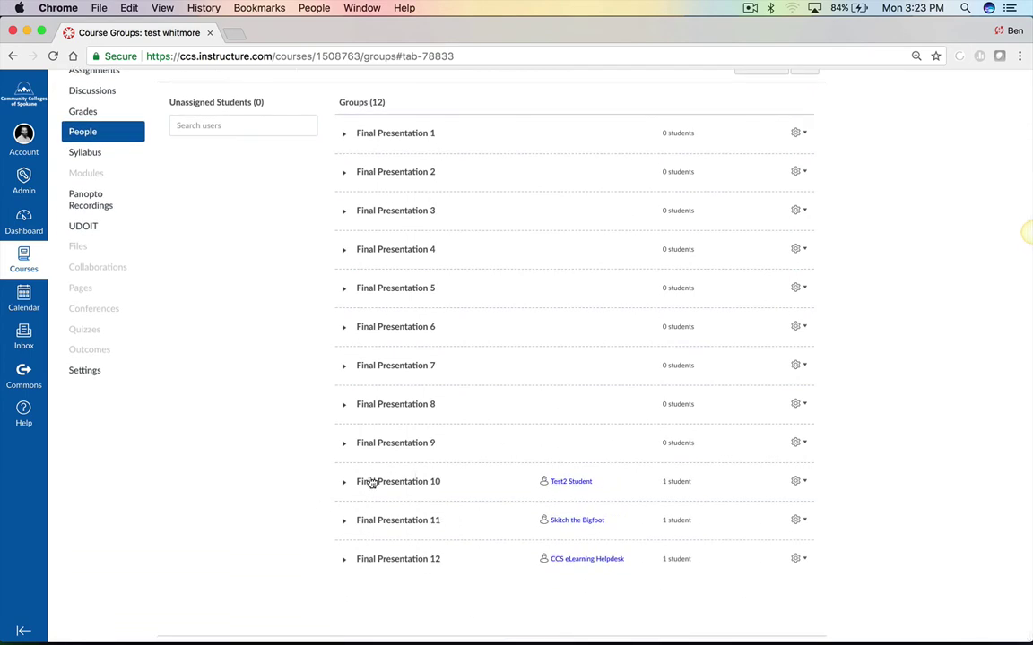
{"action": "left_click", "coordinate": [344, 485]}
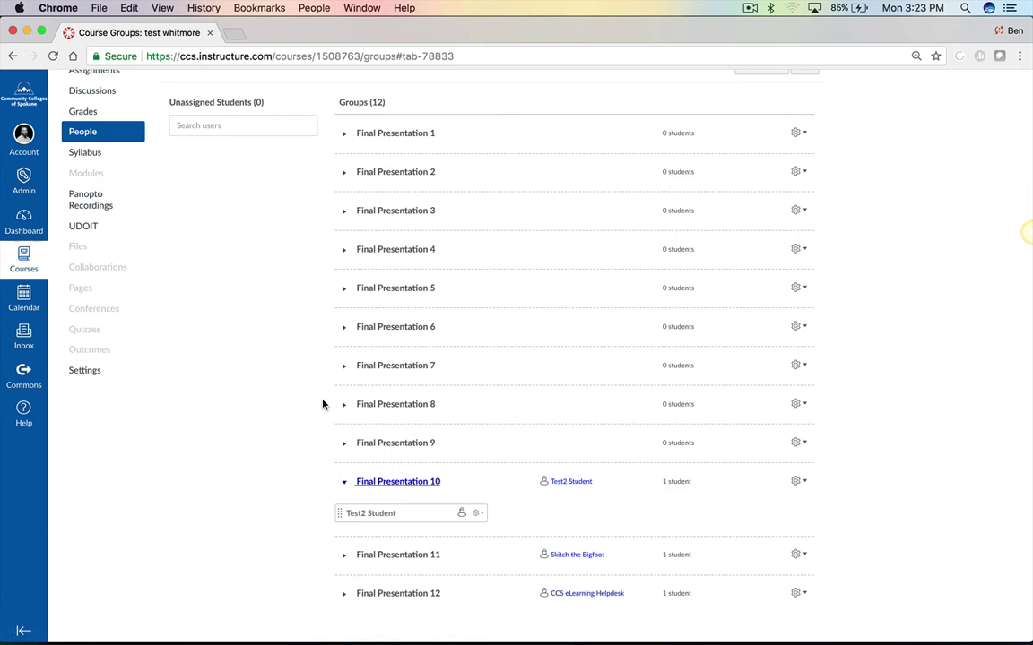
{"action": "left_click", "coordinate": [345, 443]}
{"action": "left_click", "coordinate": [343, 524]}
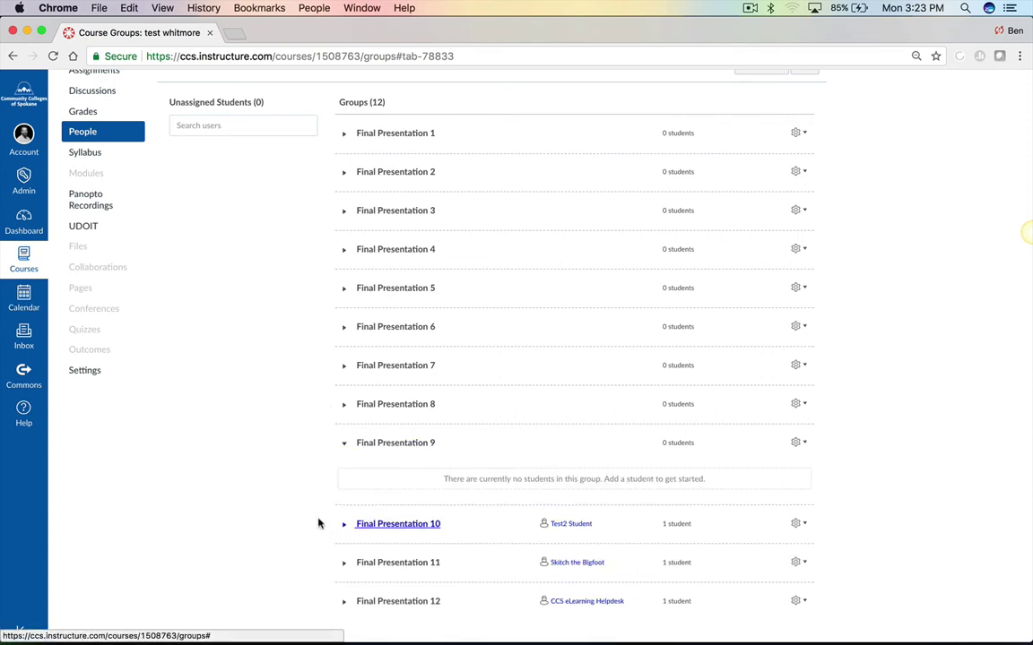
{"action": "left_click", "coordinate": [345, 525]}
{"action": "scroll", "coordinate": [308, 533], "scroll_direction": "down", "scroll_amount": 1}
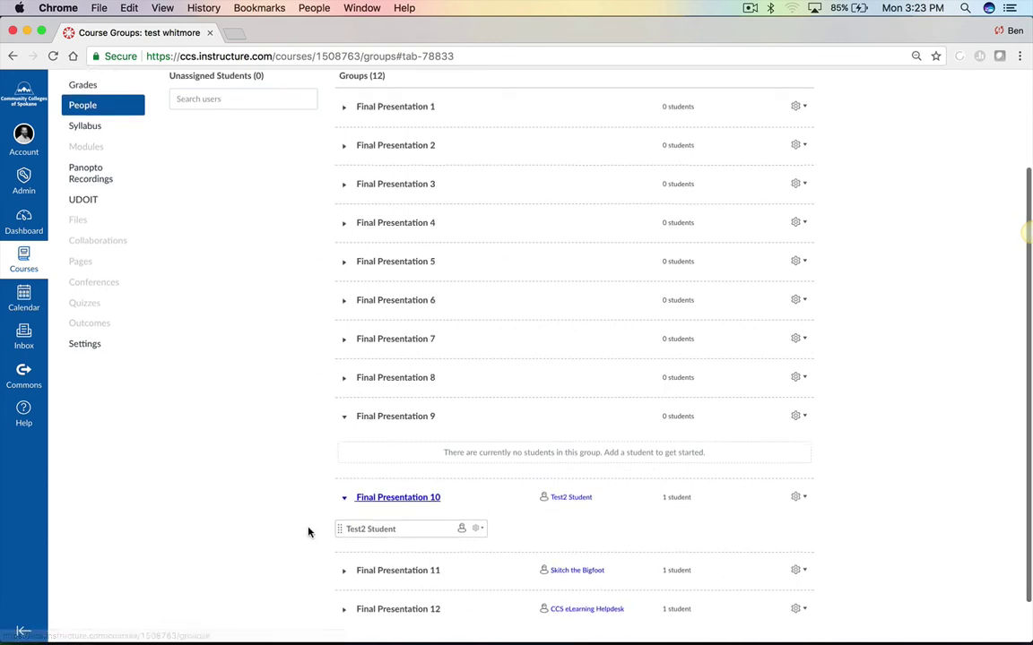
{"action": "scroll", "coordinate": [307, 532], "scroll_direction": "down", "scroll_amount": 2}
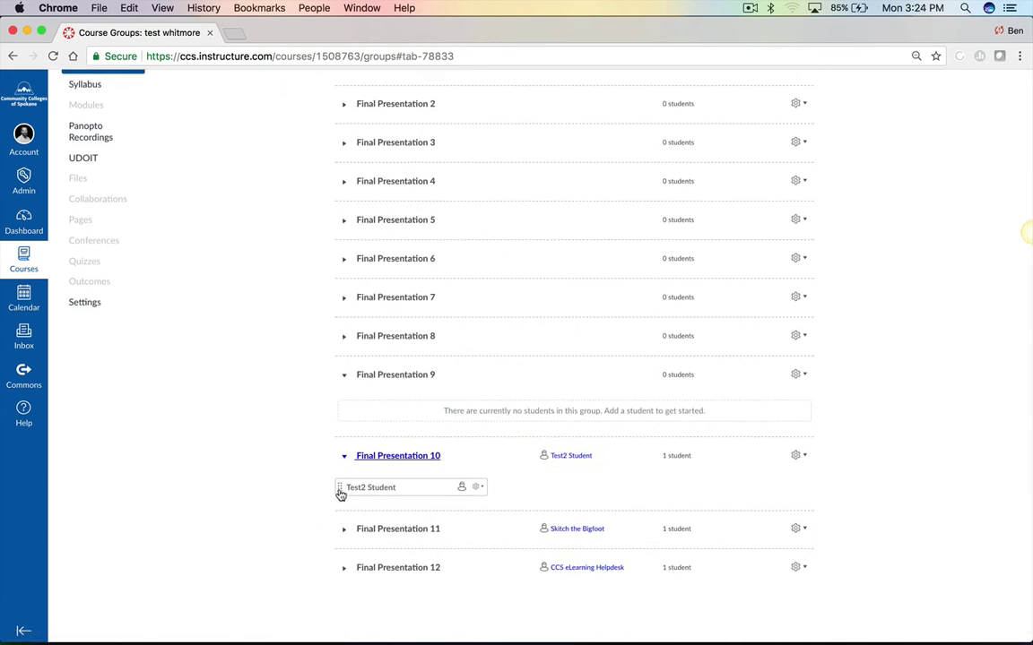
- Move the students from Final Presentation 10 and 12 into Final Presentation 11
{"action": "left_click_drag", "start_coordinate": [341, 494], "coordinate": [375, 539]}
{"action": "left_click", "coordinate": [375, 537]}
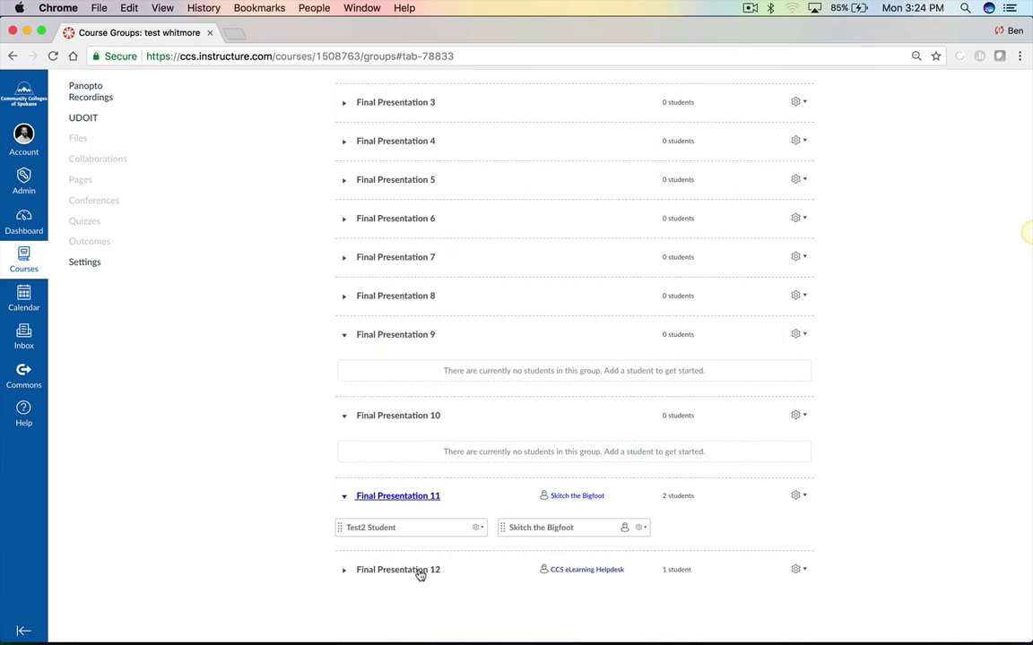
{"action": "left_click", "coordinate": [343, 571]}
{"action": "left_click_drag", "start_coordinate": [372, 608], "coordinate": [711, 542]}
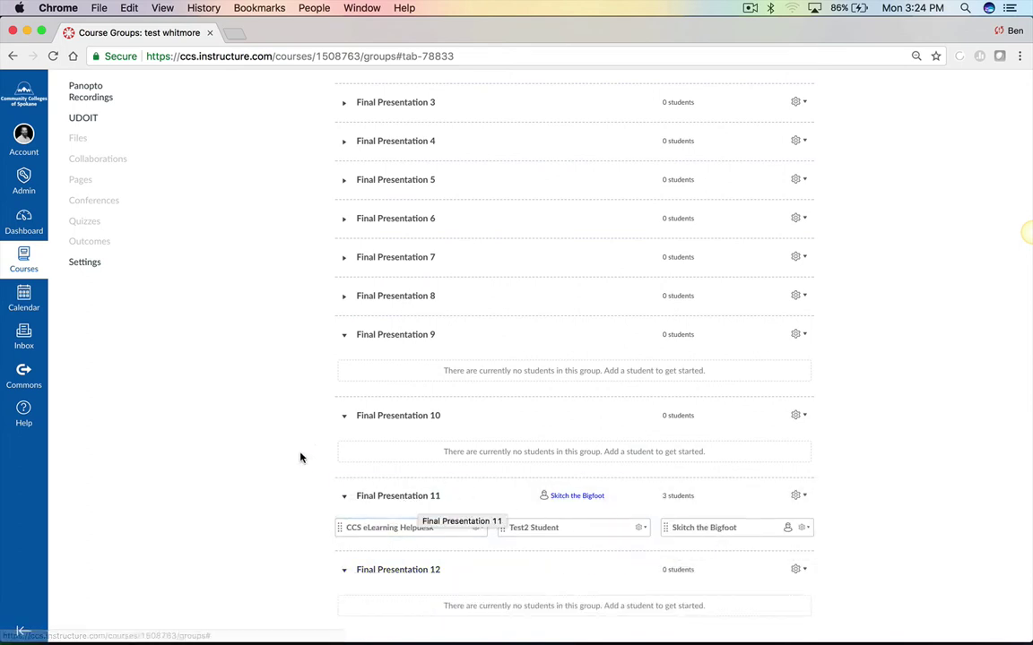
{"action": "scroll", "coordinate": [300, 457], "scroll_direction": "up", "scroll_amount": 1}
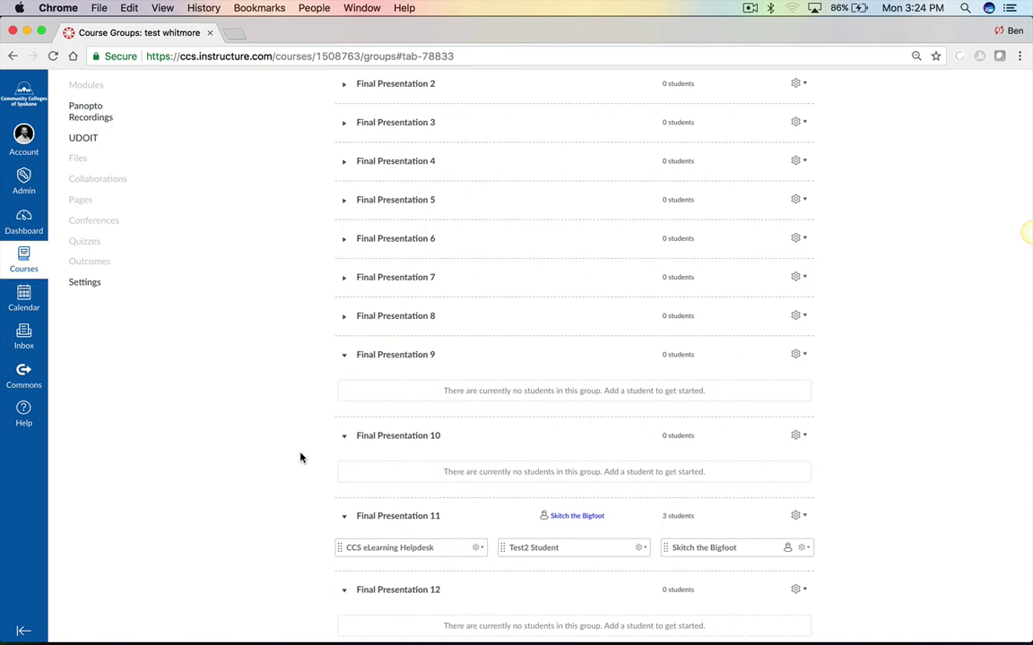
- In Firefox as the student, go to Groups and open Final Presentation 11
{"action": "mouse_move", "coordinate": [318, 627]}
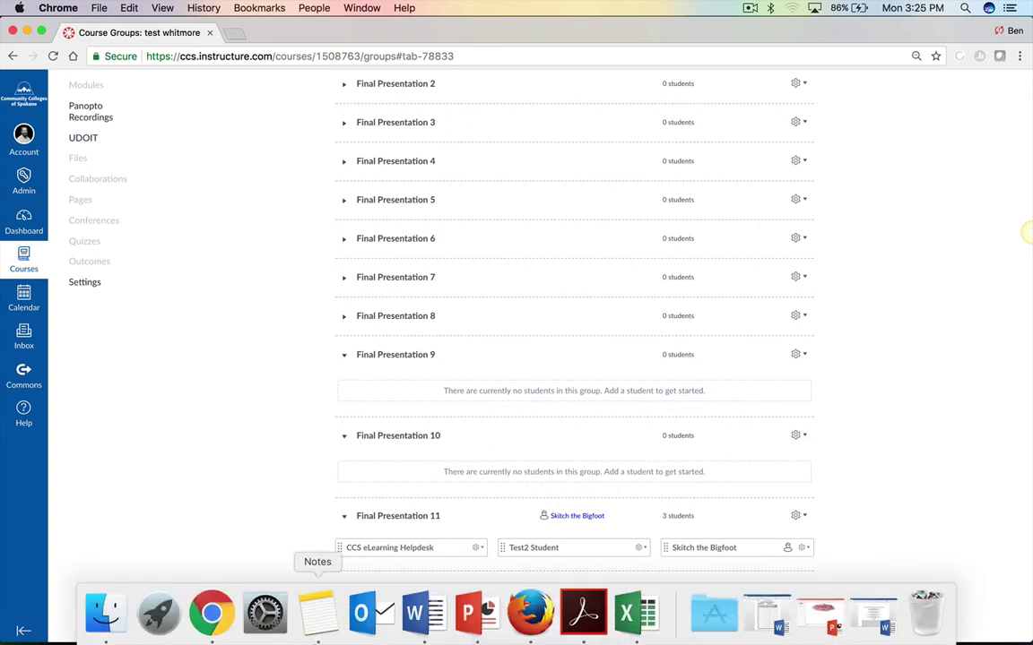
{"action": "left_click", "coordinate": [529, 615]}
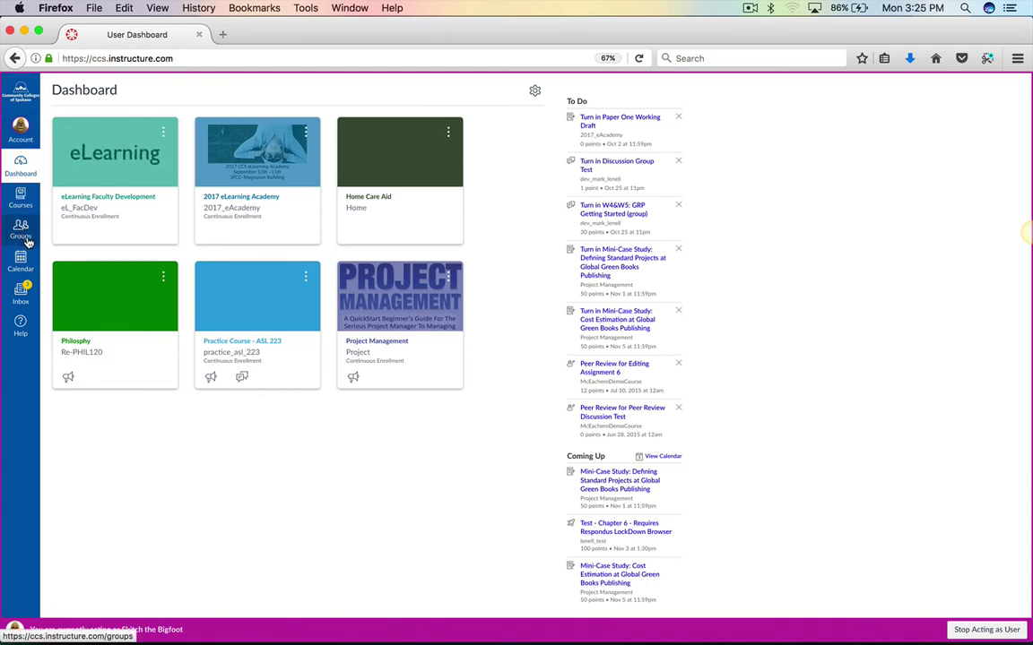
{"action": "left_click", "coordinate": [28, 240]}
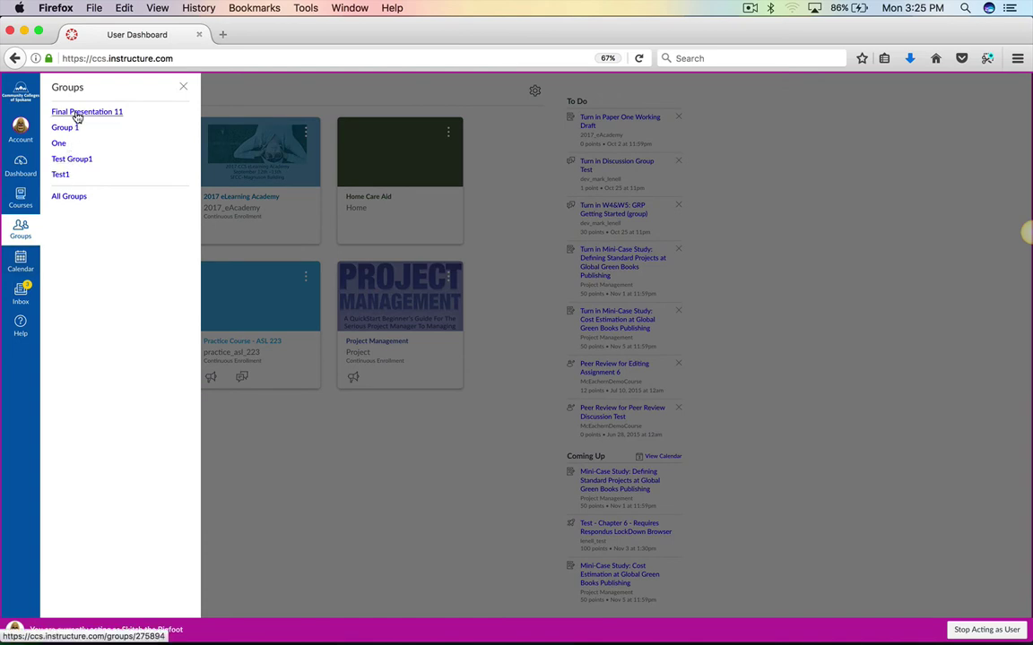
{"action": "left_click", "coordinate": [74, 114]}
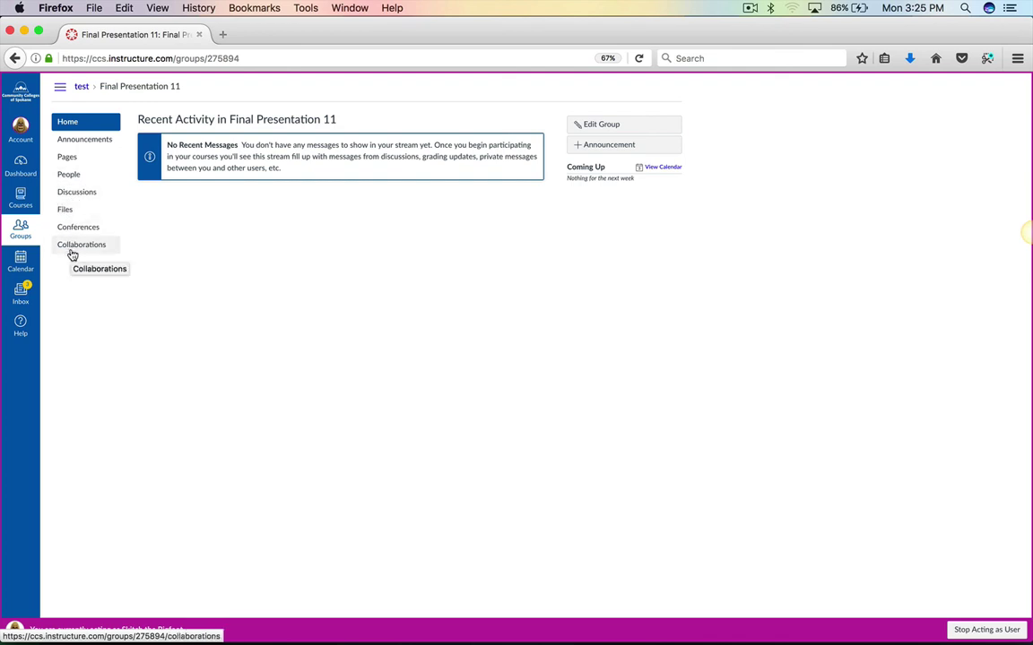
- Browse the group's People, Announcements, Discussions and Pages, then return to the instructor's Groups page
{"action": "left_click", "coordinate": [70, 177]}
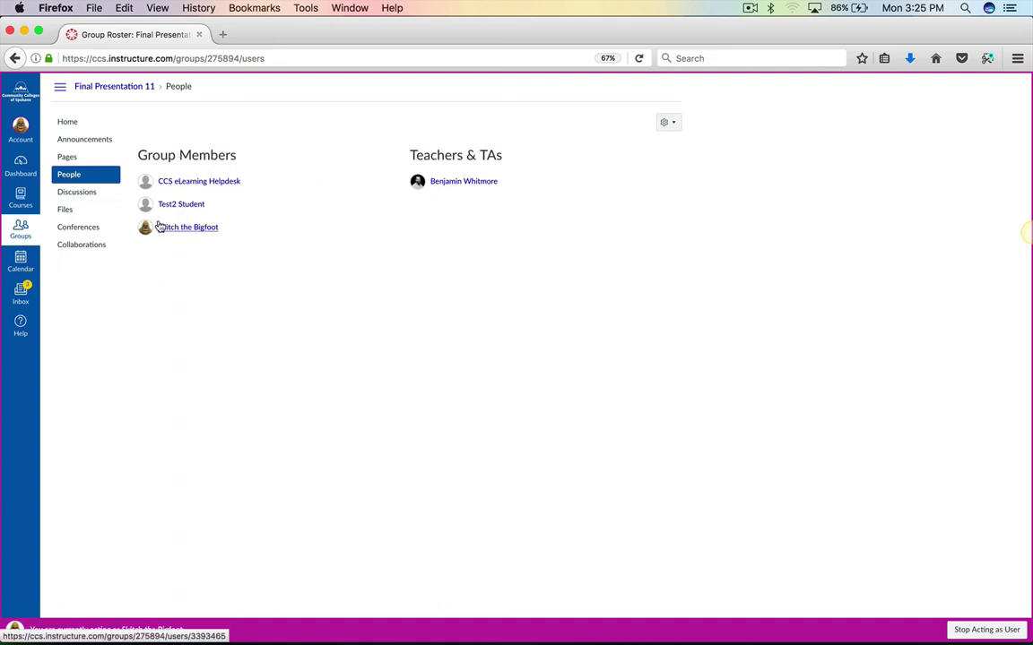
{"action": "left_click", "coordinate": [95, 146]}
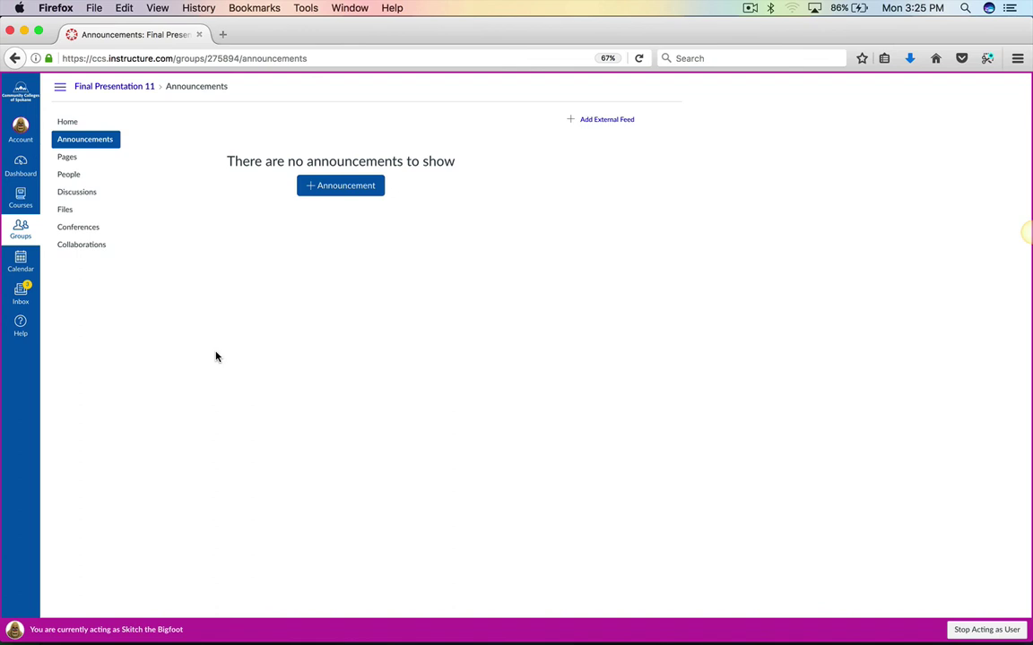
{"action": "left_click", "coordinate": [75, 192]}
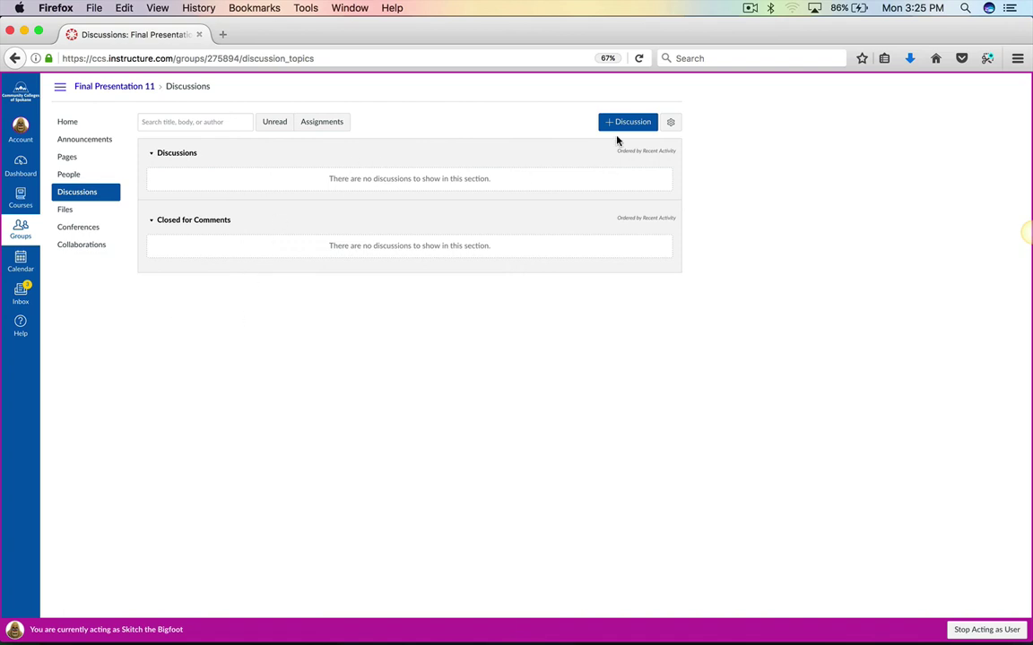
{"action": "left_click", "coordinate": [72, 159]}
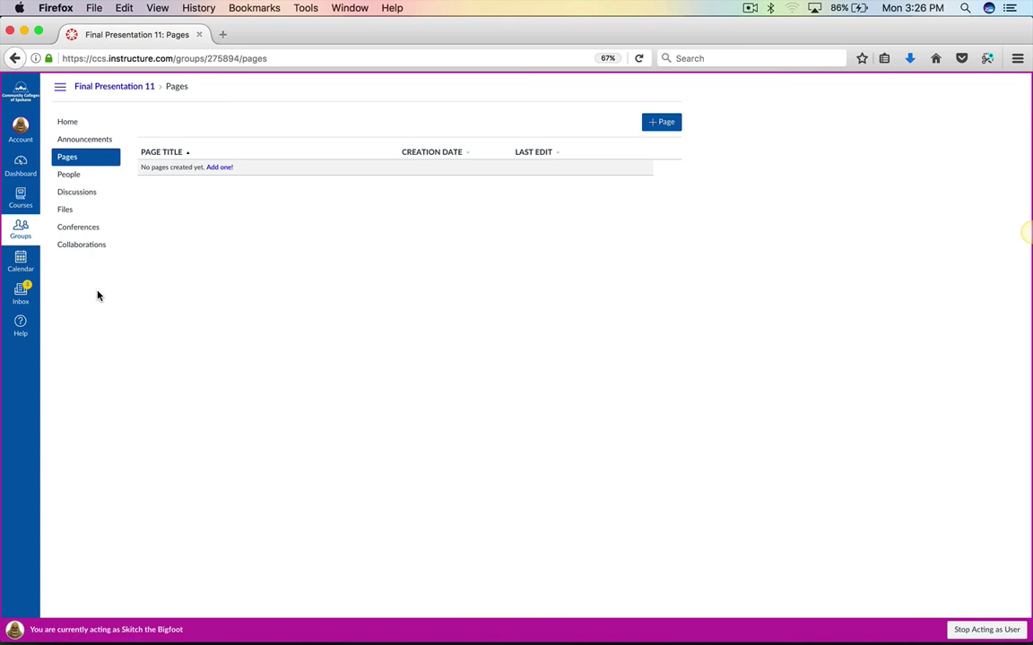
{"action": "key", "text": "super+Tab"}
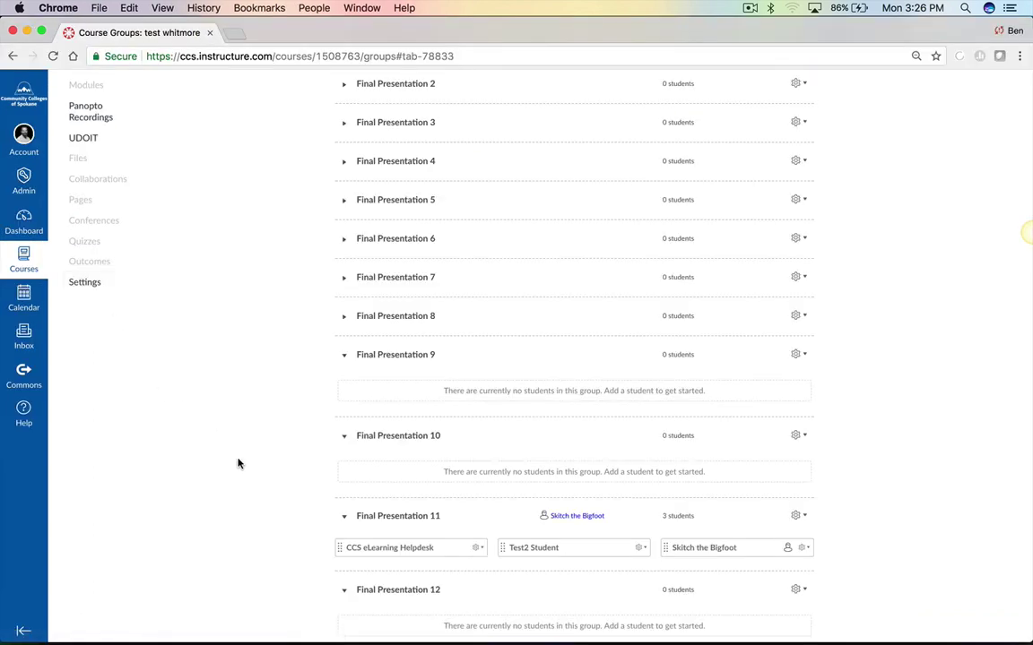
{"action": "scroll", "coordinate": [242, 464], "scroll_direction": "up", "scroll_amount": 4}
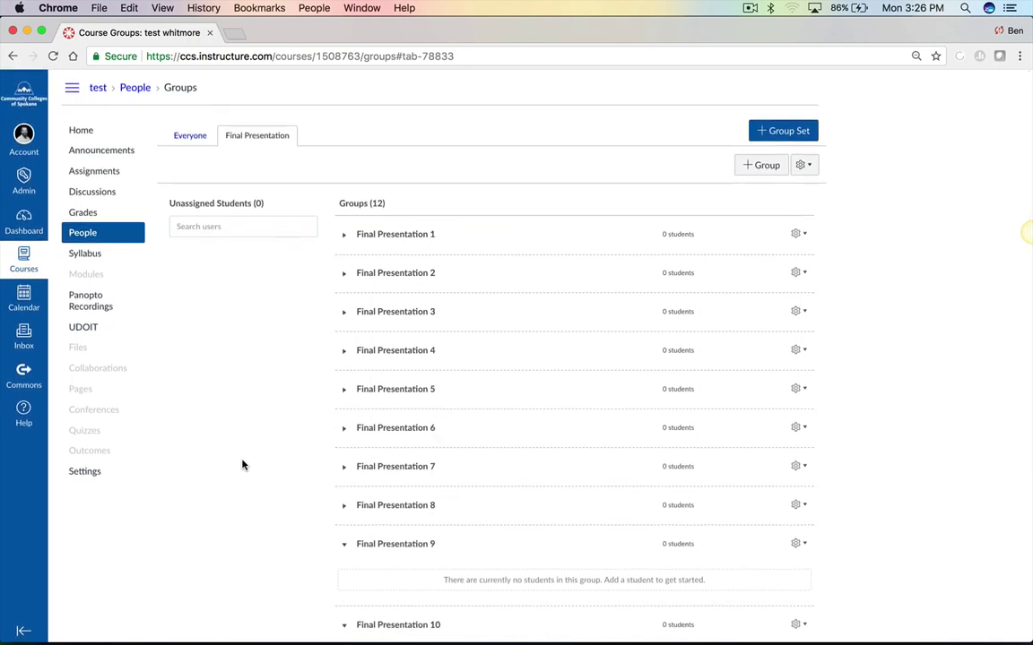
{"action": "scroll", "coordinate": [242, 465], "scroll_direction": "down", "scroll_amount": 2}
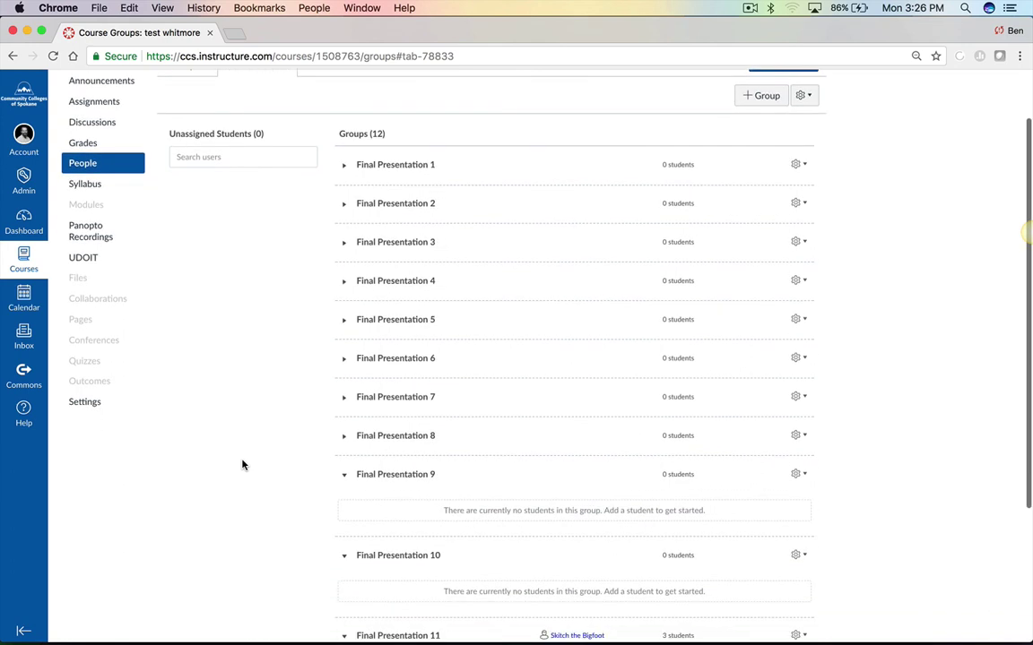
{"action": "scroll", "coordinate": [242, 465], "scroll_direction": "down", "scroll_amount": 1}
{"action": "scroll", "coordinate": [242, 464], "scroll_direction": "up", "scroll_amount": 3}
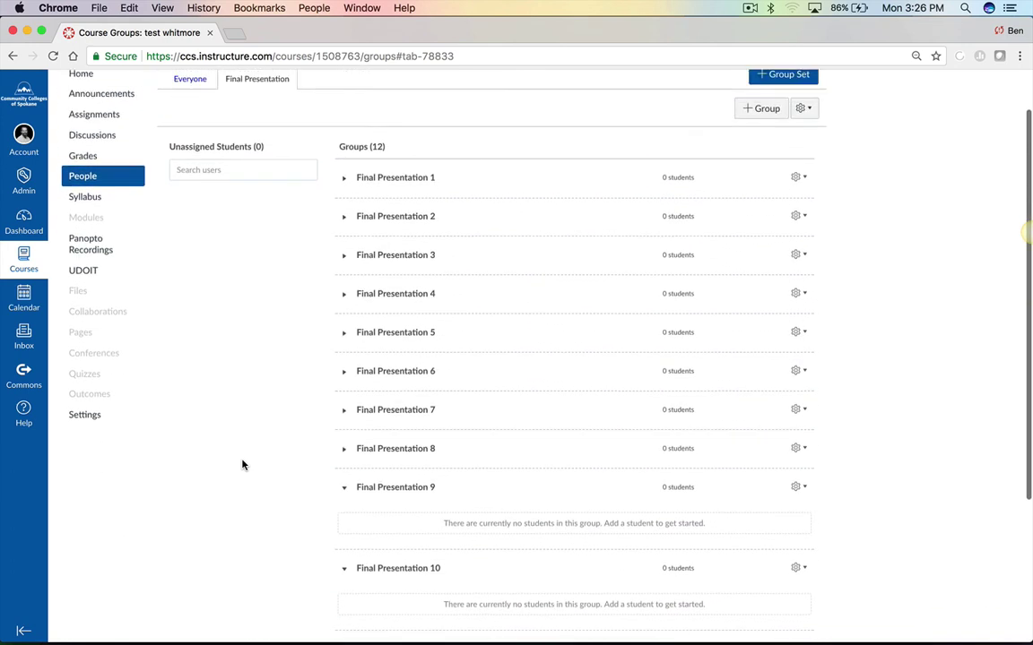